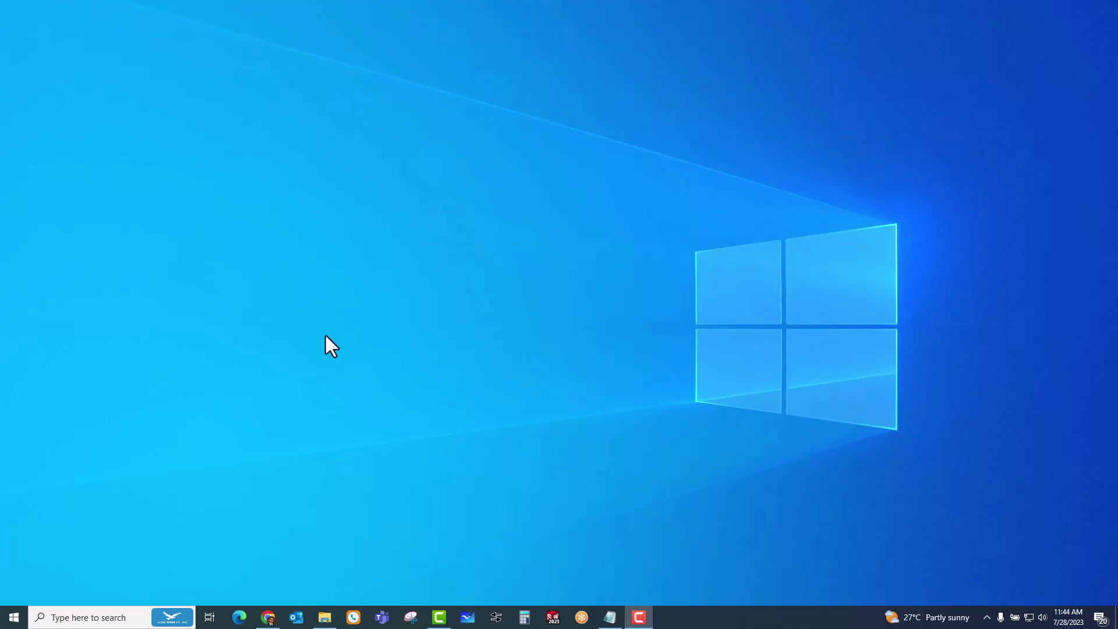
Step: Open CW License Manager from the CAMWorks License Manager folder as administrator
click(14, 618)
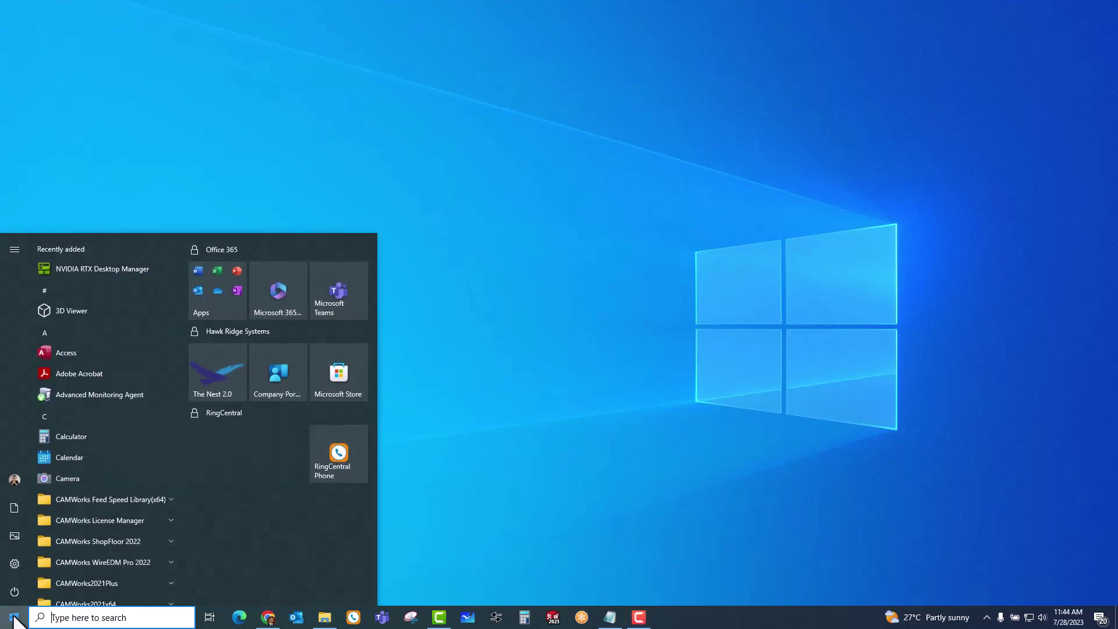
click(122, 520)
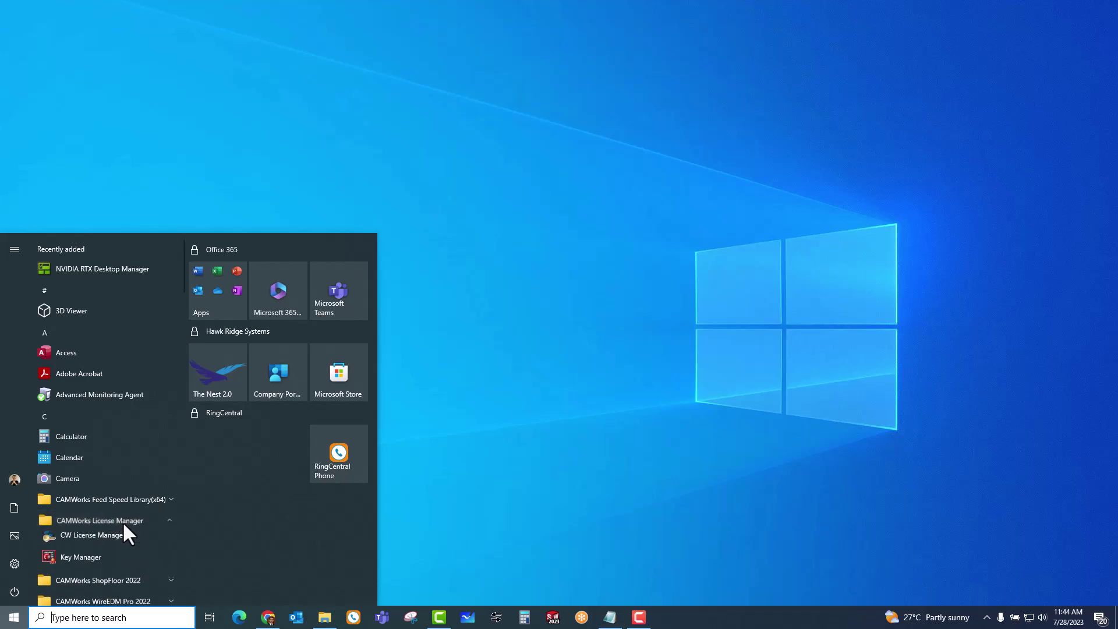
click(100, 544)
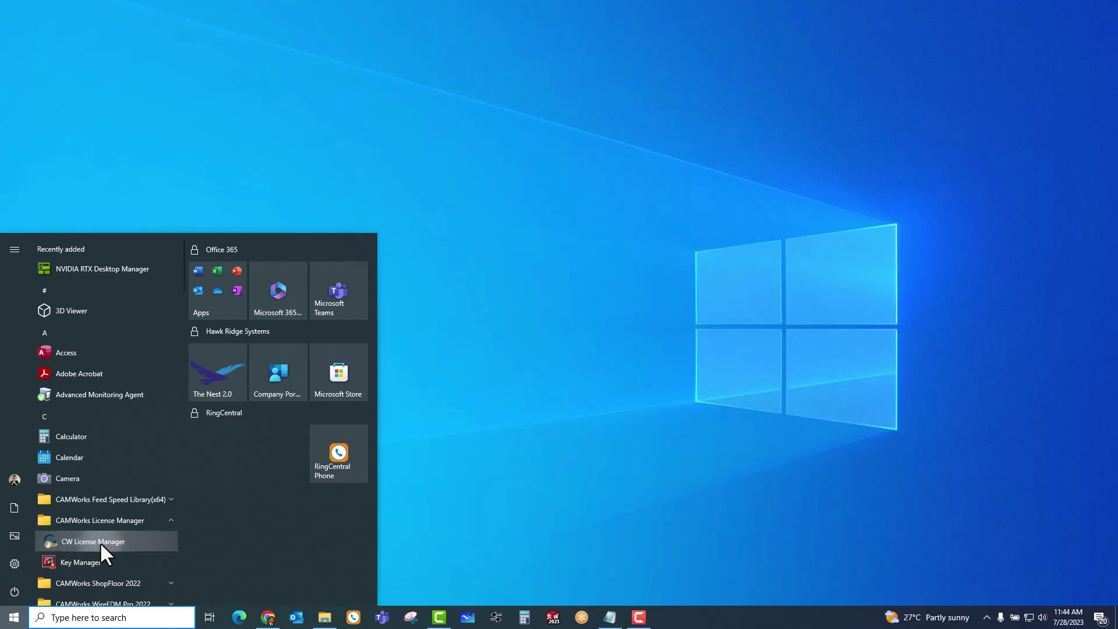
right_click(100, 543)
mouse_move(157, 572)
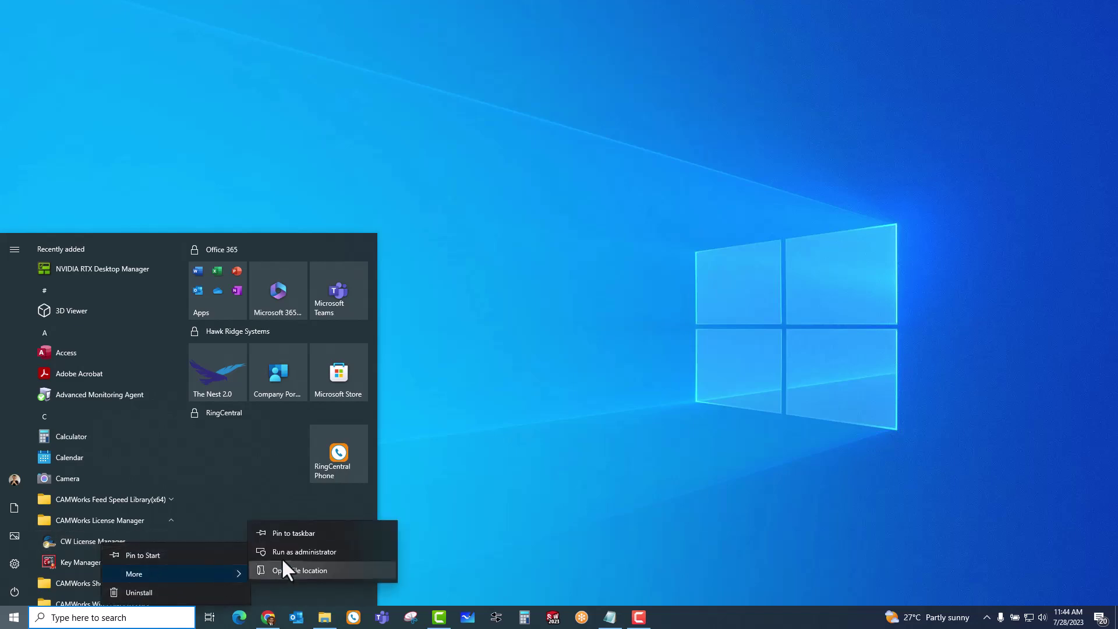
click(287, 550)
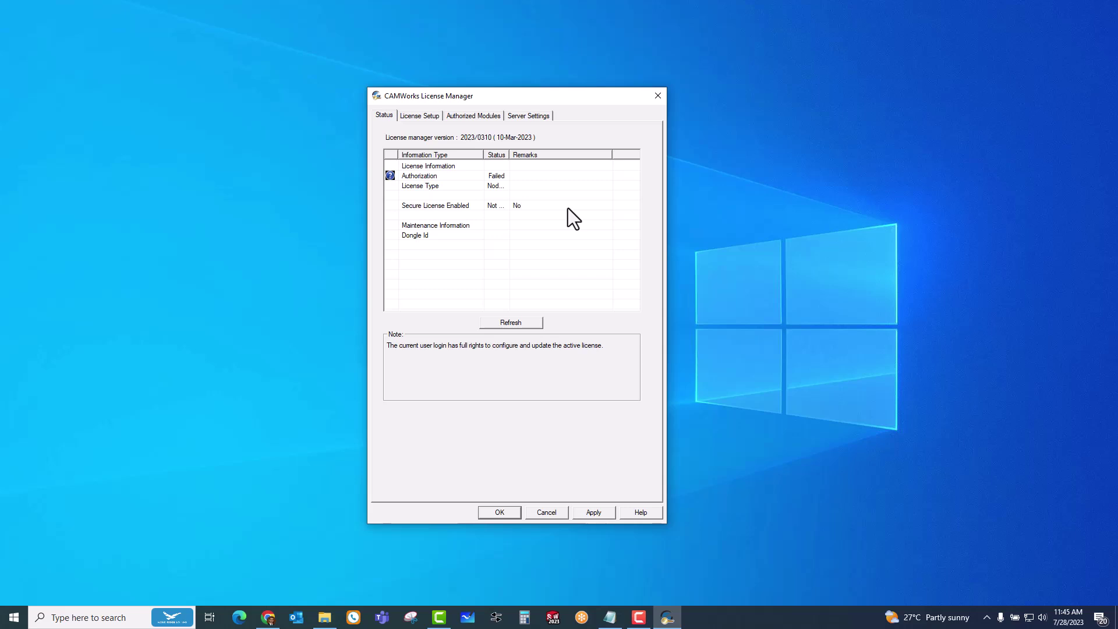
Step: Set up this machine as the license server and start activating a license with the Online Activations method
click(526, 116)
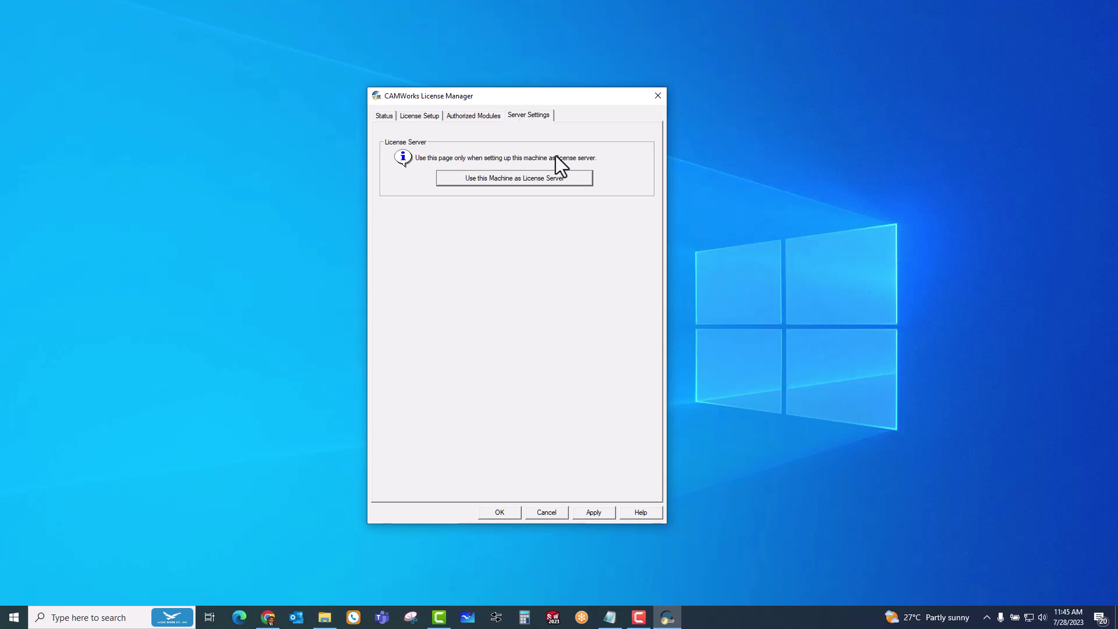
click(529, 180)
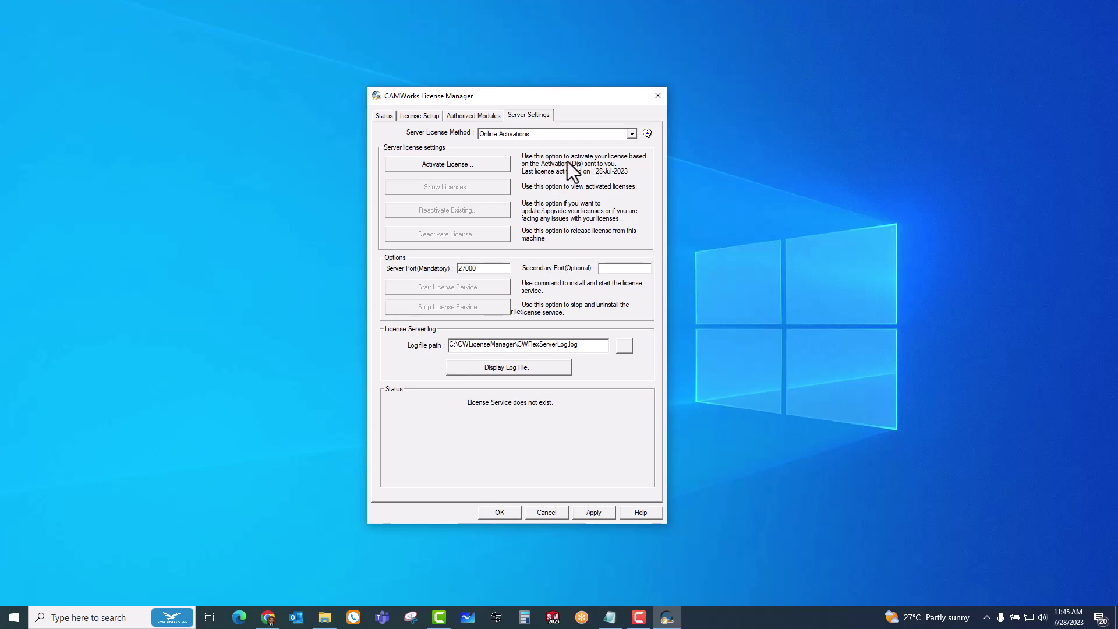
click(465, 165)
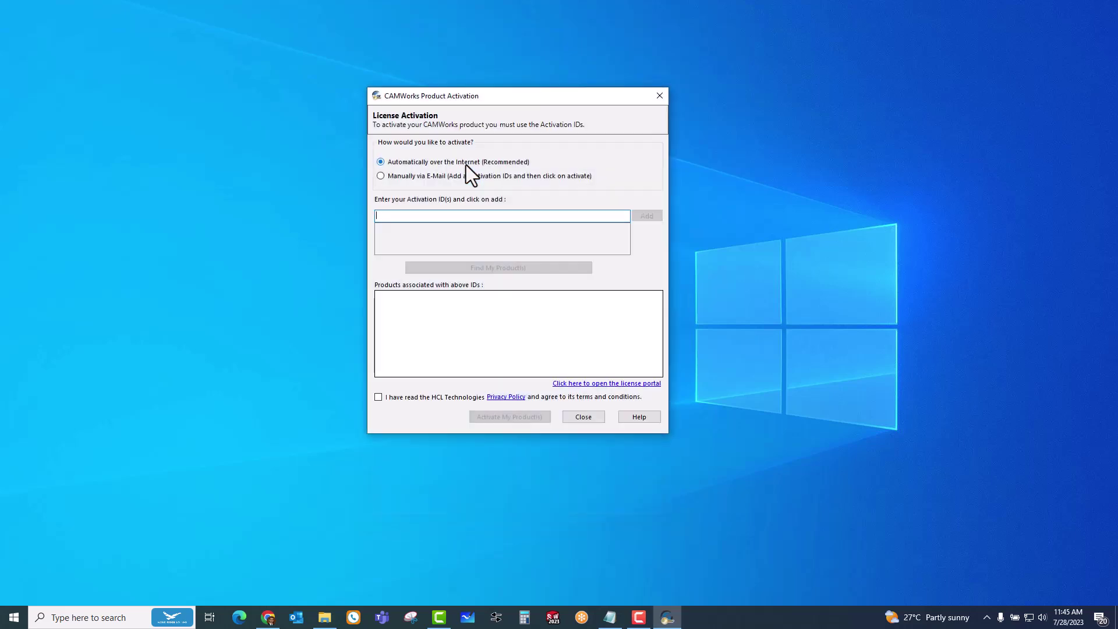
Step: Paste the activation ID, add it to the activation list and find the products associated with it
key(ctrl+v)
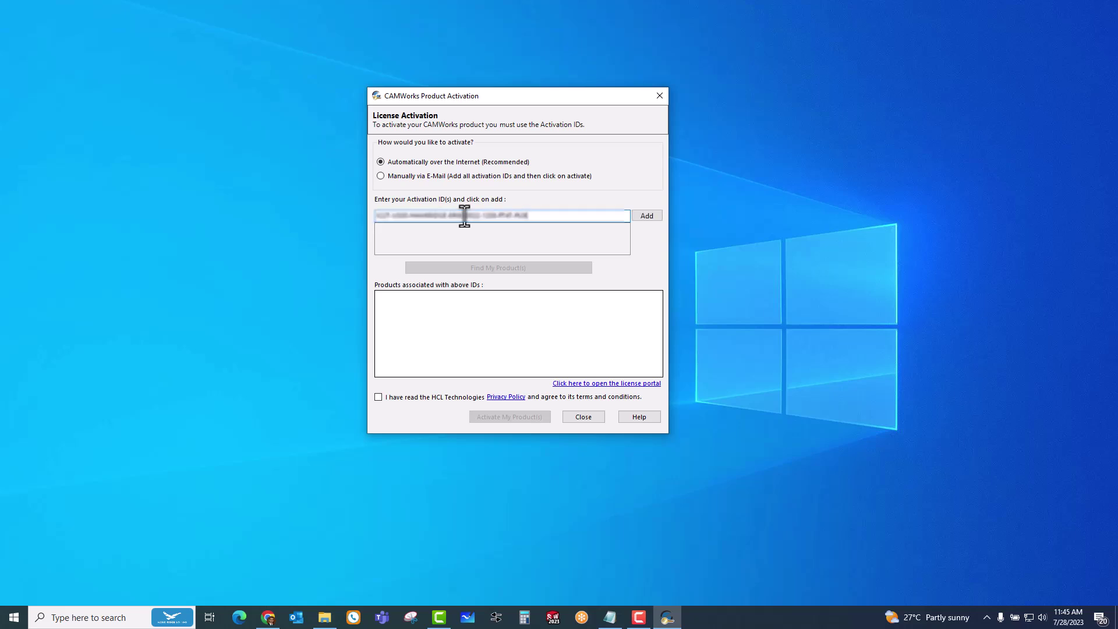
click(652, 219)
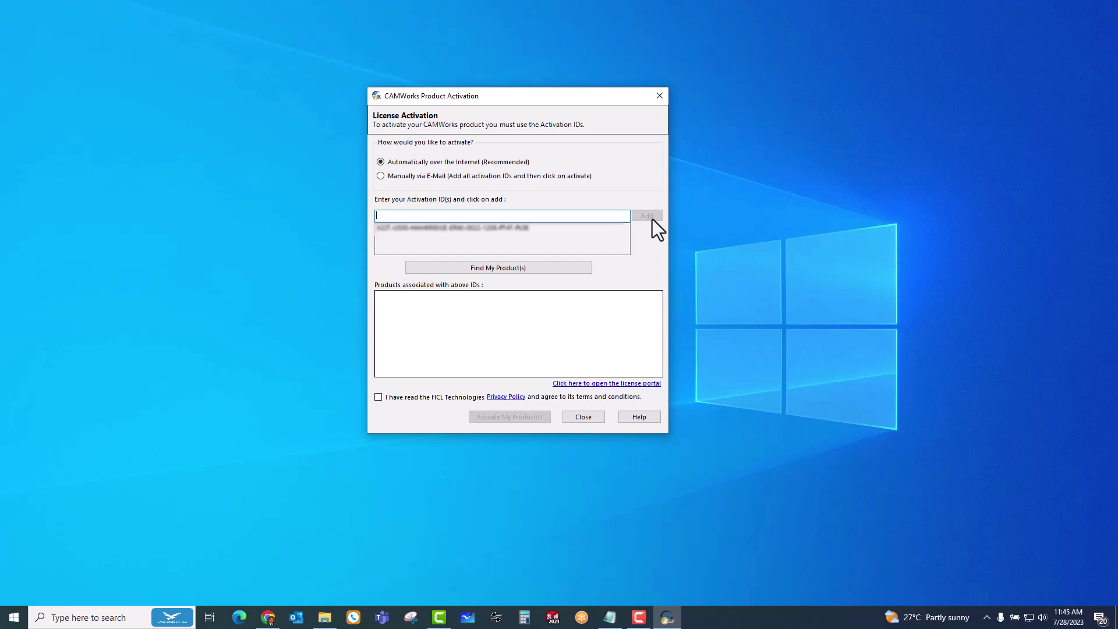
click(508, 268)
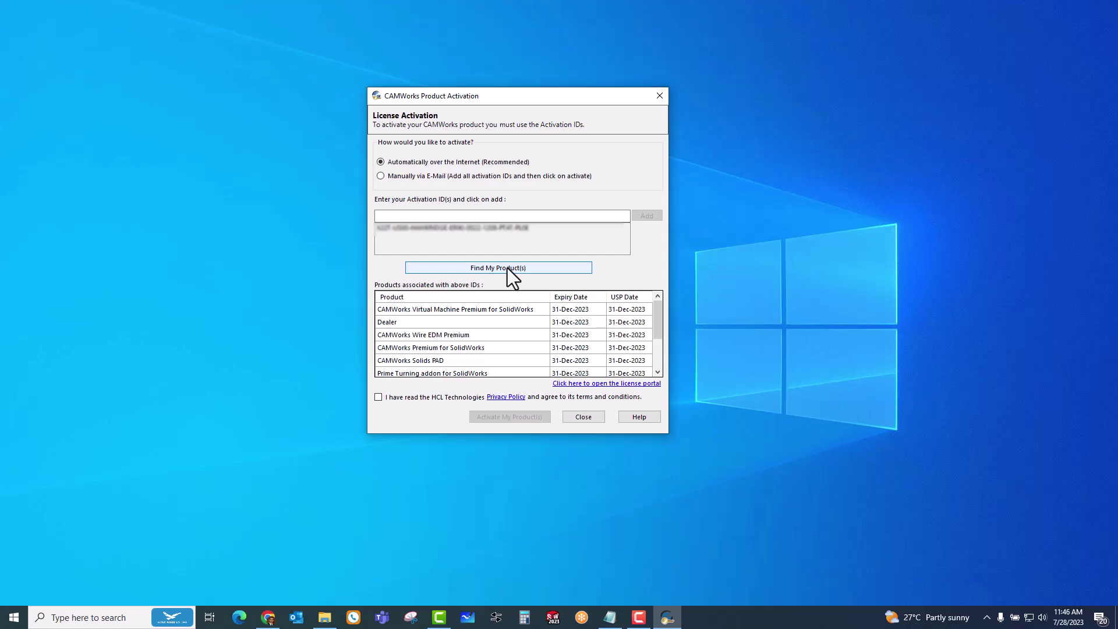
Step: Agree to the privacy terms, activate the products automatically over the Internet with the filled-in user details, and close the activation results
click(378, 397)
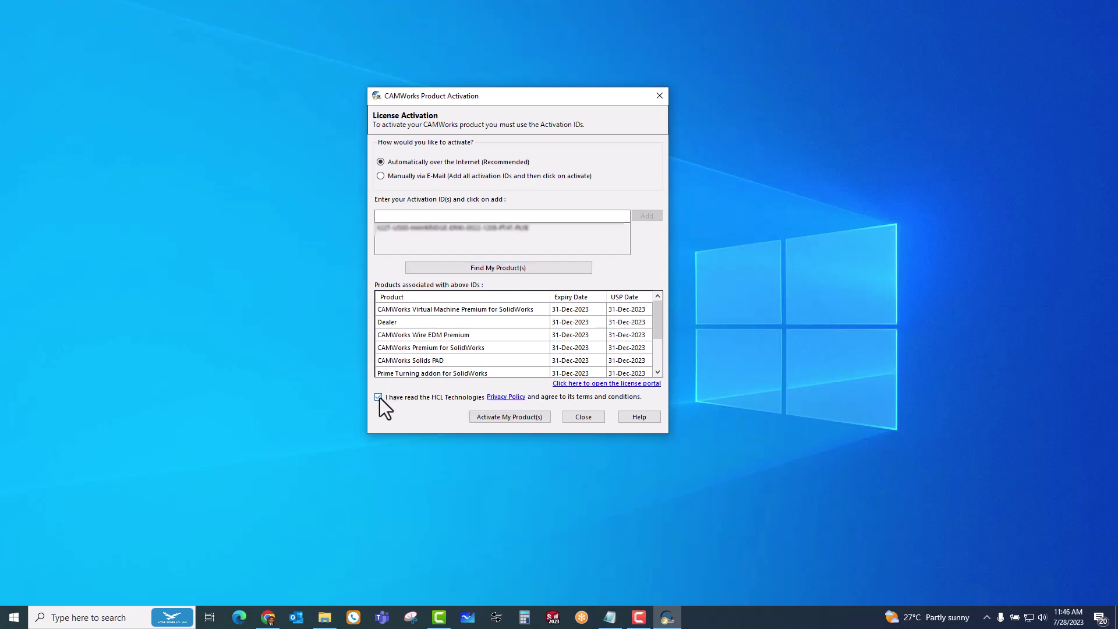
click(494, 417)
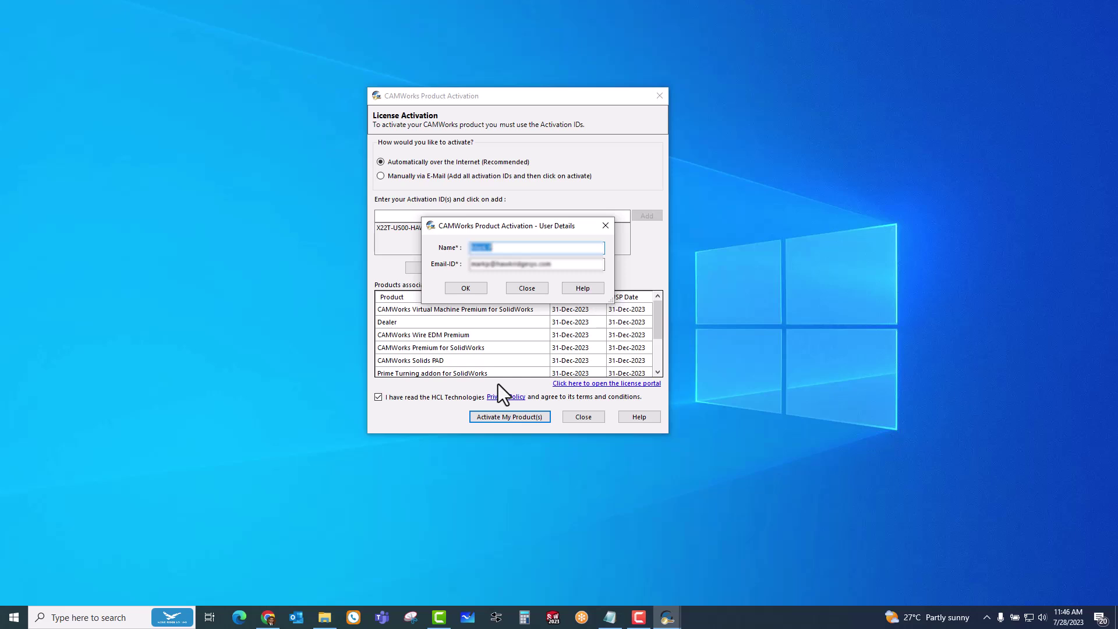
click(464, 288)
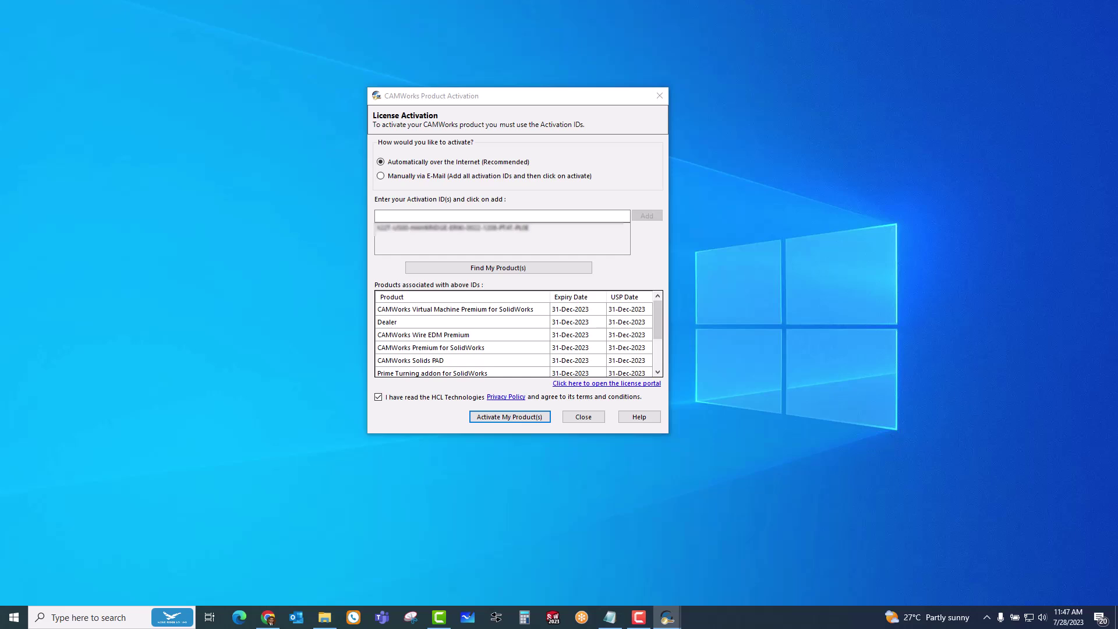
drag(954, 307, 541, 236)
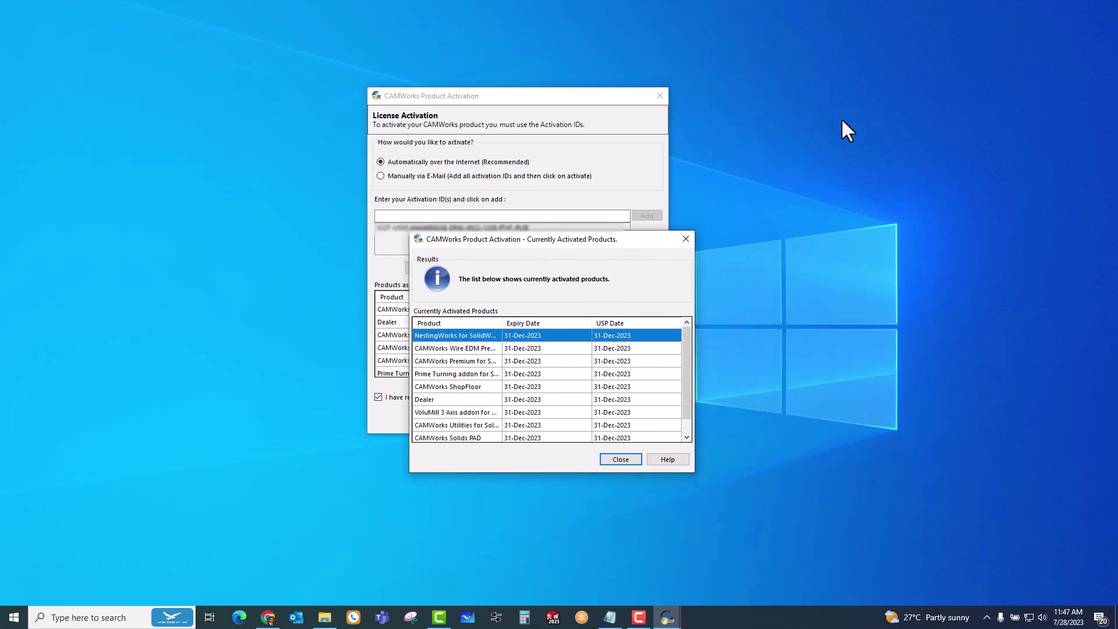
click(629, 462)
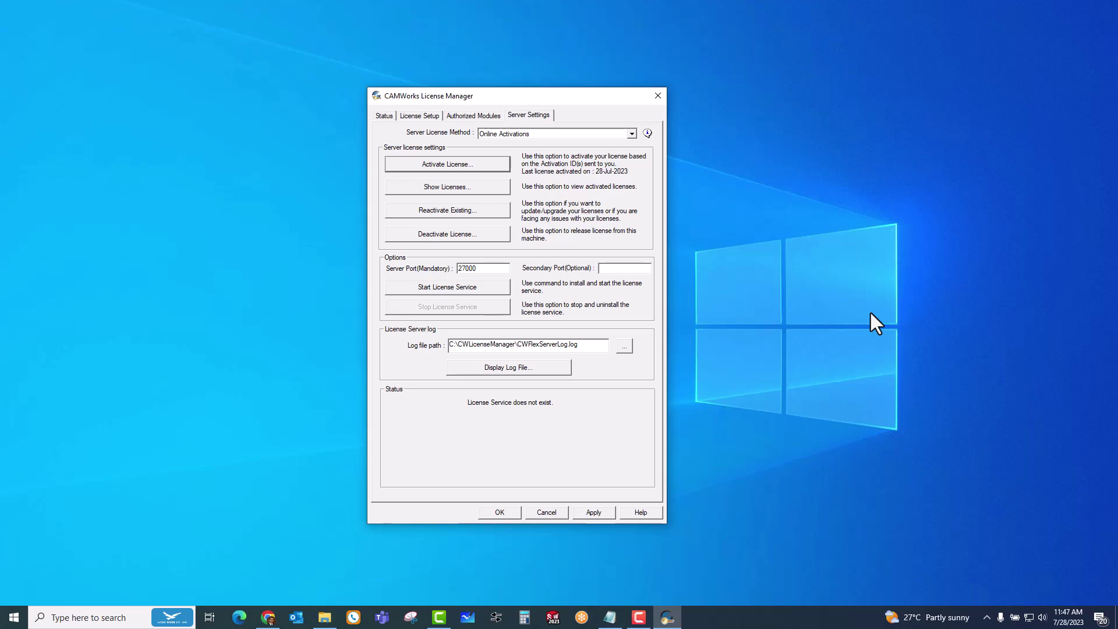
Step: Examine the license setup's license method and its online activation options
click(417, 115)
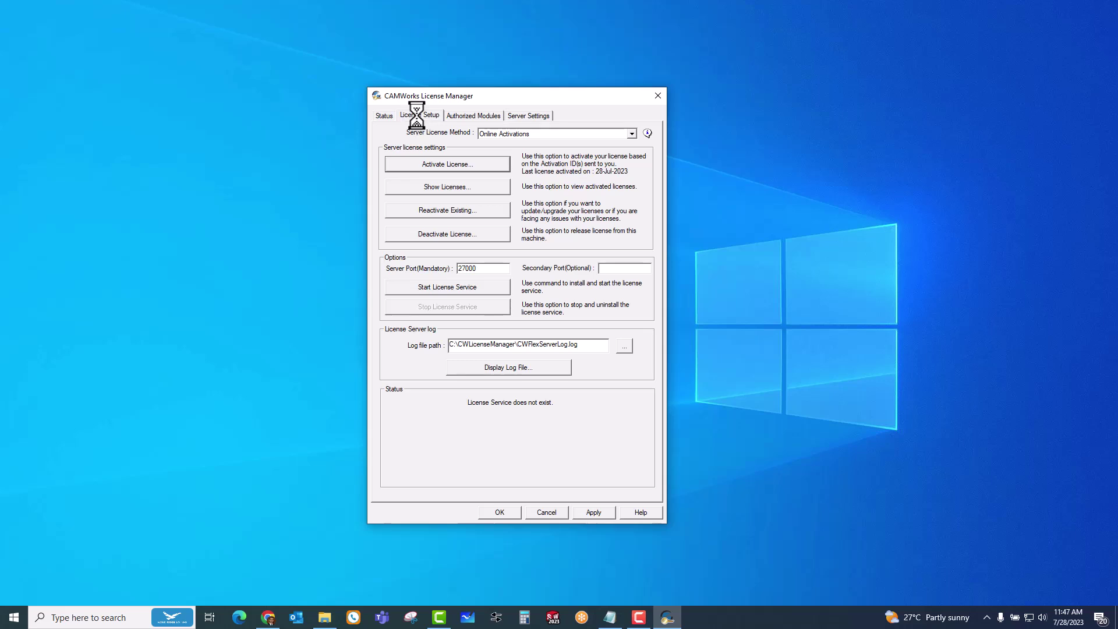
click(491, 145)
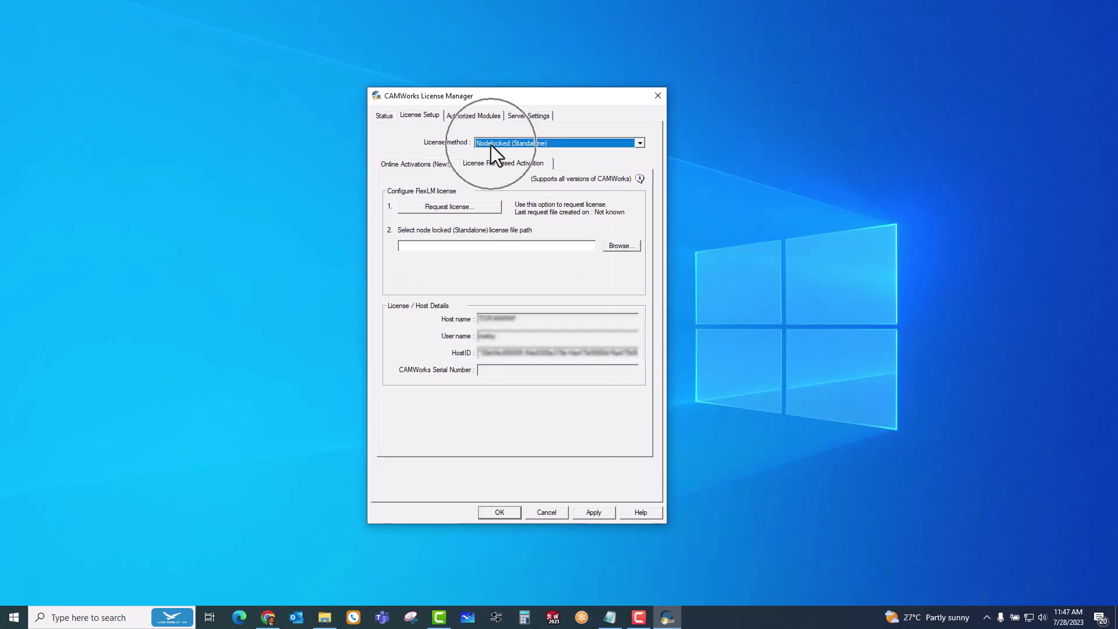
click(404, 166)
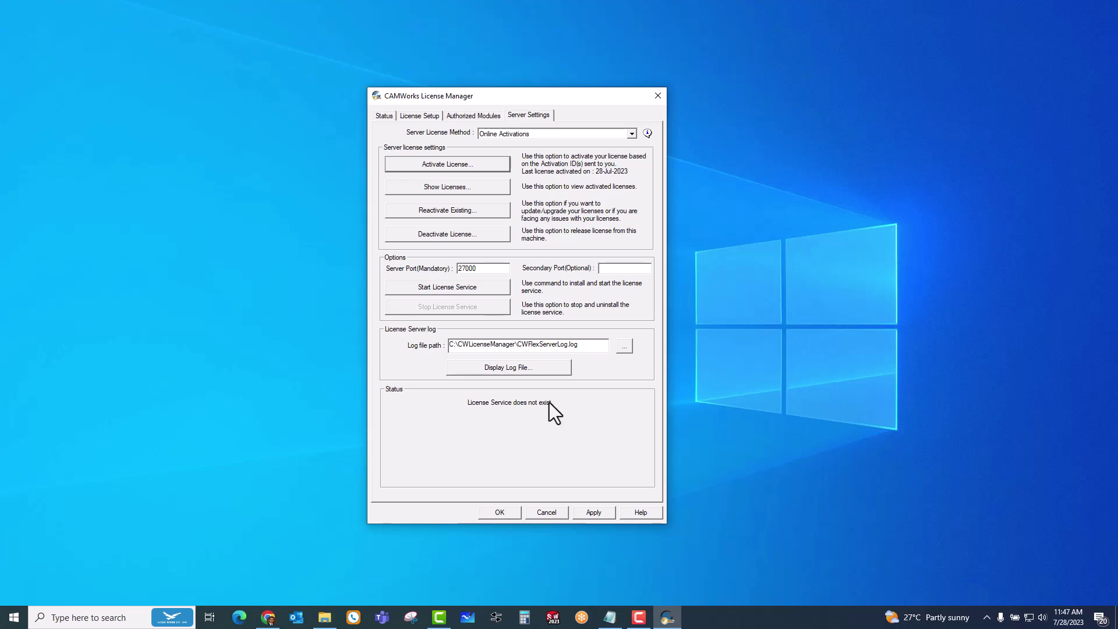
Step: Install and start the license service for the activated server license
click(439, 288)
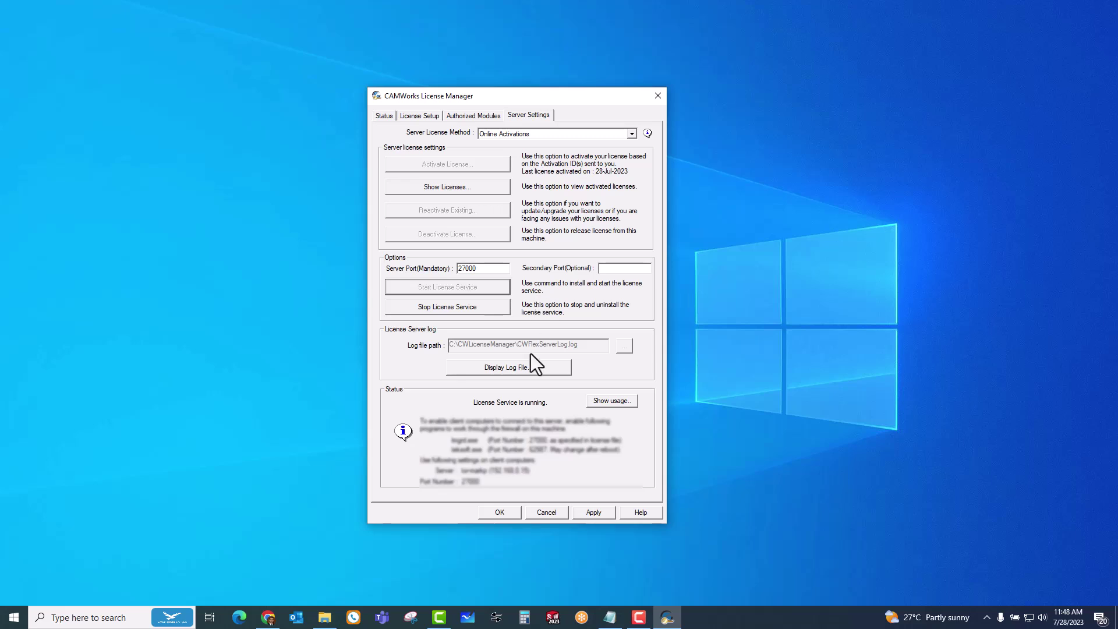
click(517, 385)
Step: Review the license status information with the Status column widened, and check the list of authorized modules
click(384, 116)
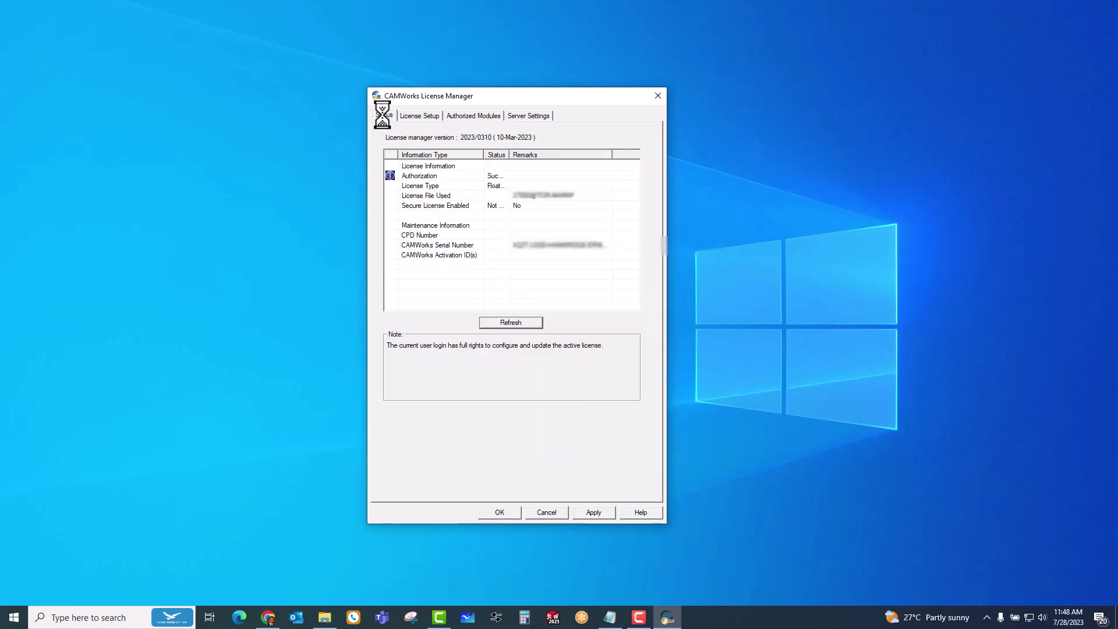
drag(510, 154, 552, 160)
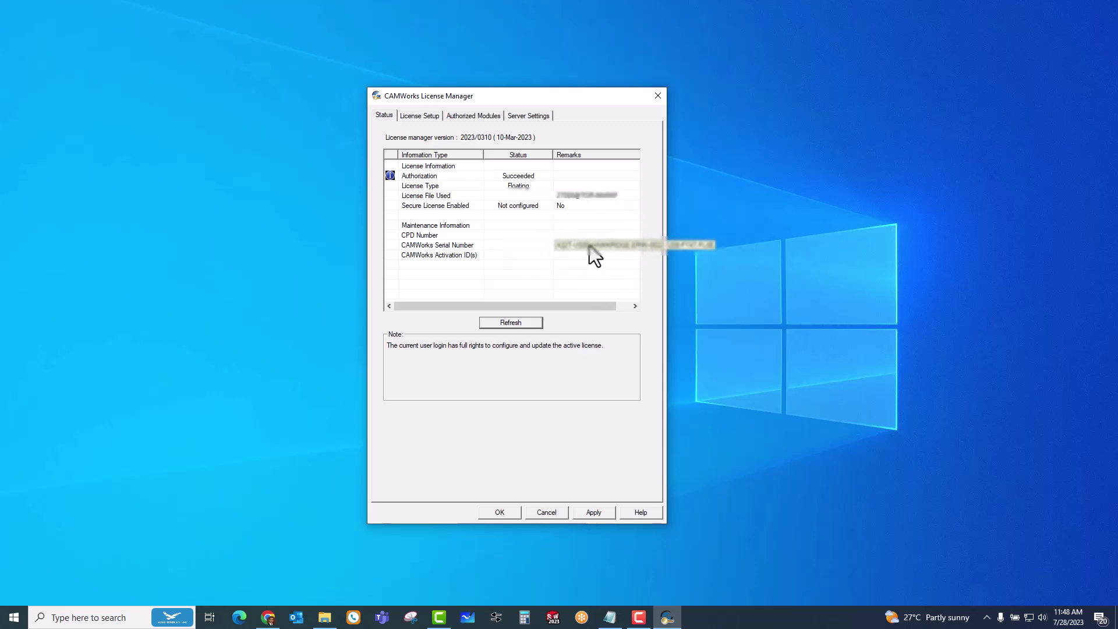
click(475, 115)
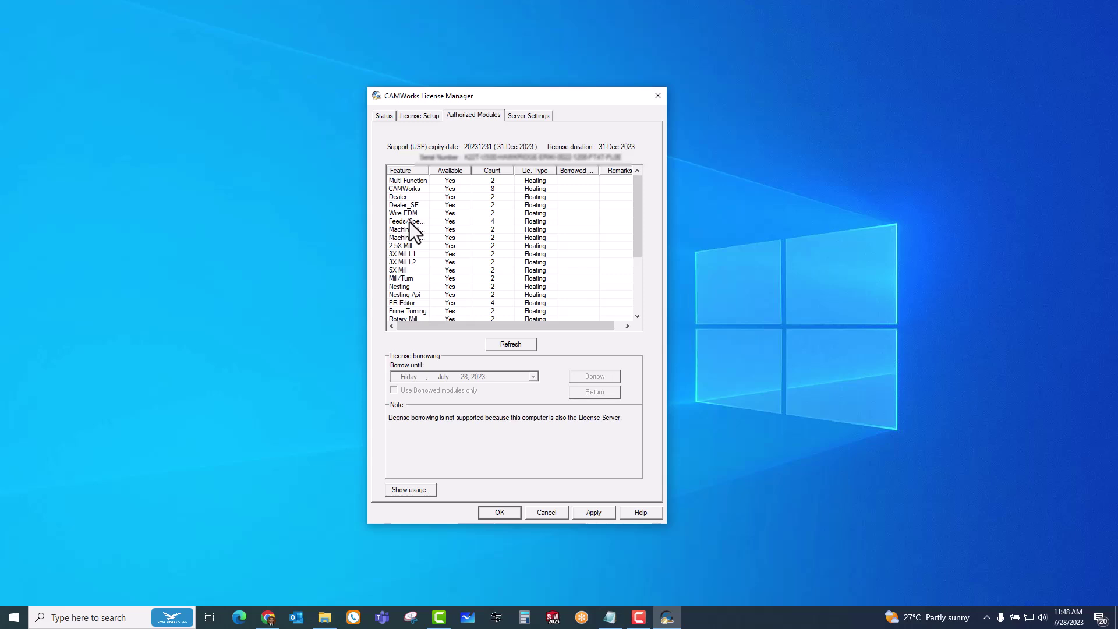
Step: Stop the license service in the server settings and close the License Manager to complete its removal
click(533, 115)
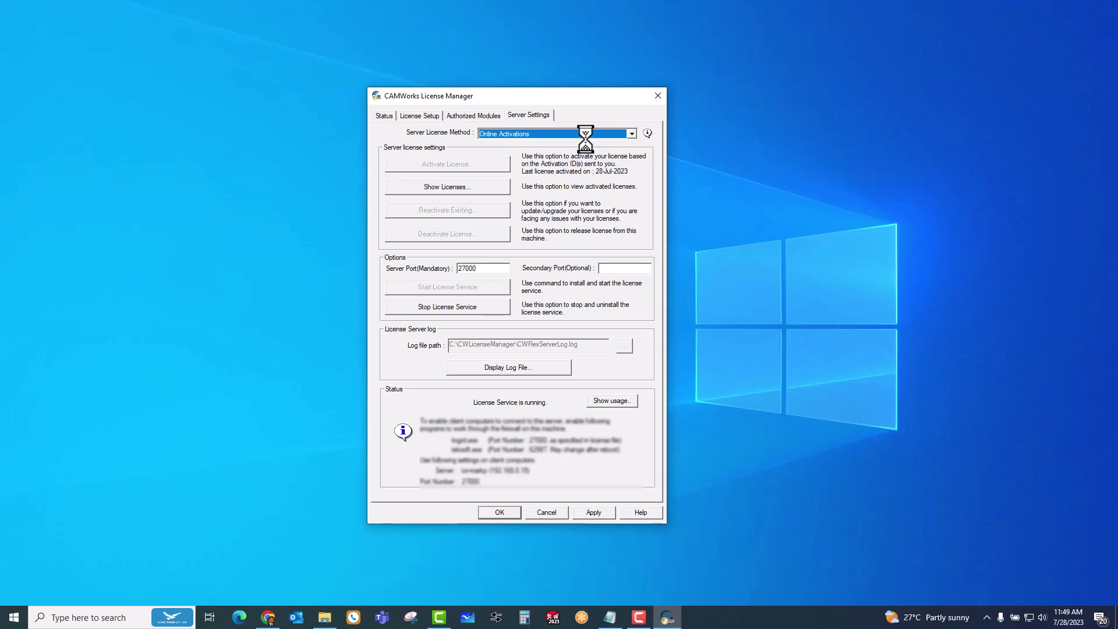
click(464, 307)
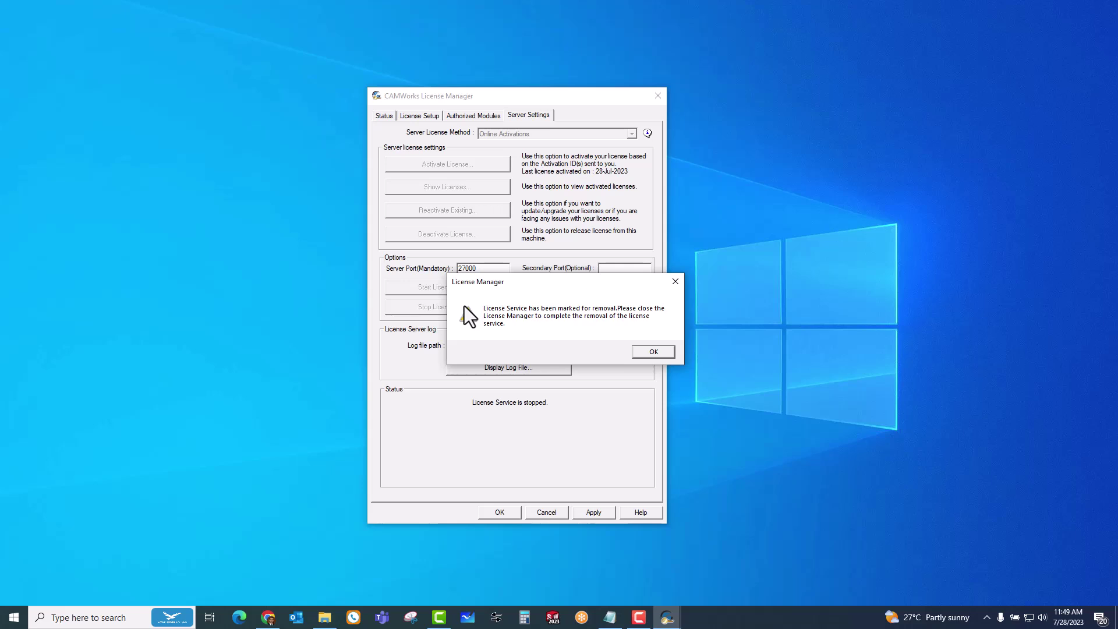
click(662, 354)
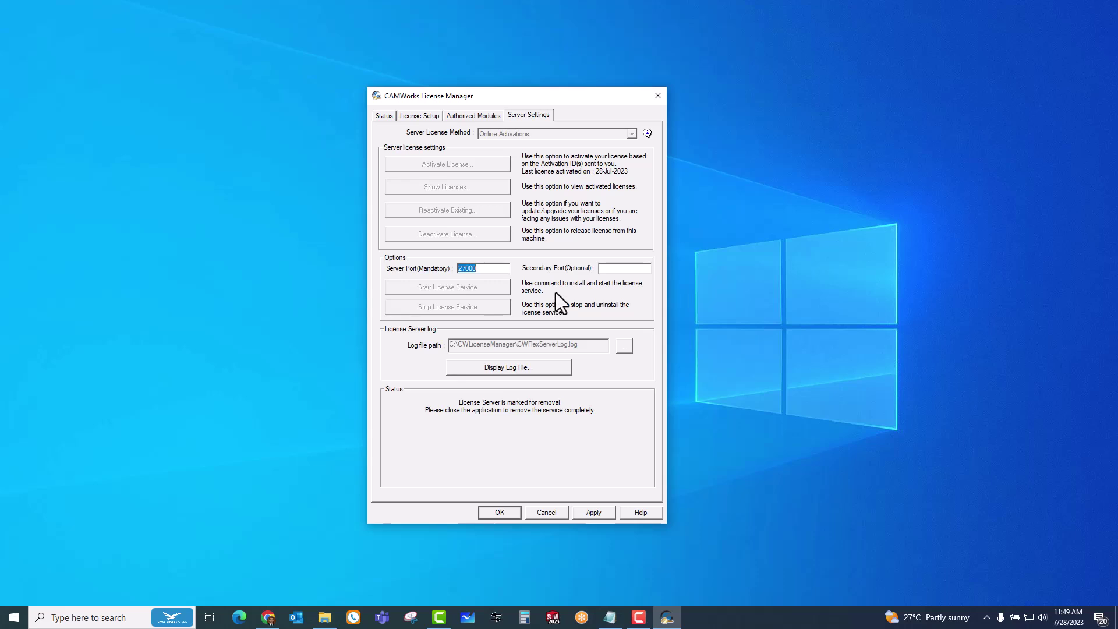
click(500, 513)
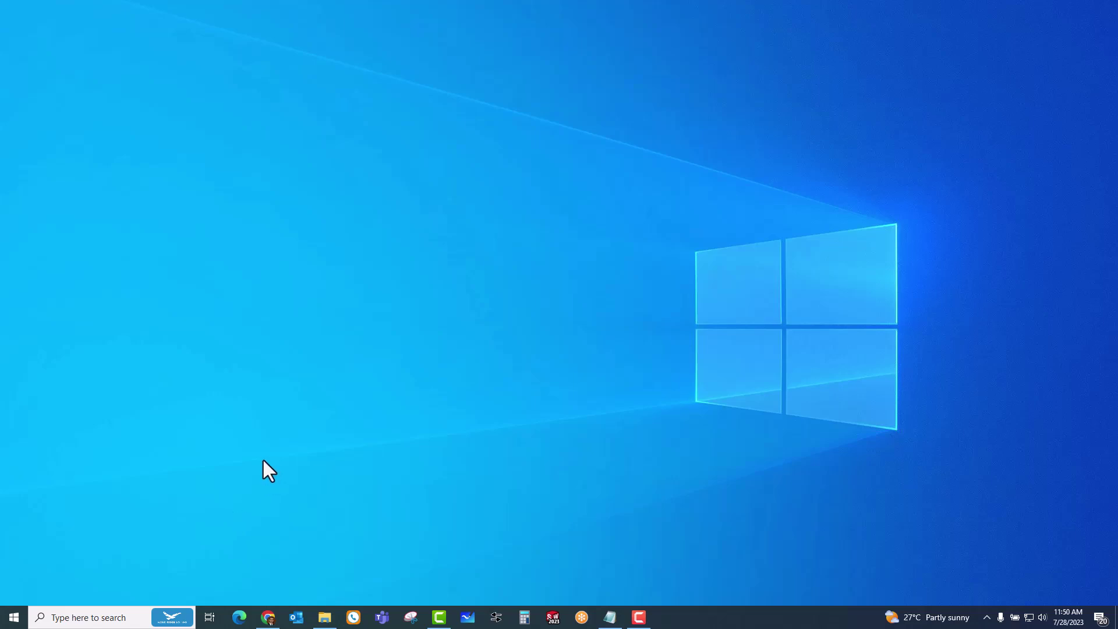
Step: Reopen CW License Manager with administrator rights
click(14, 617)
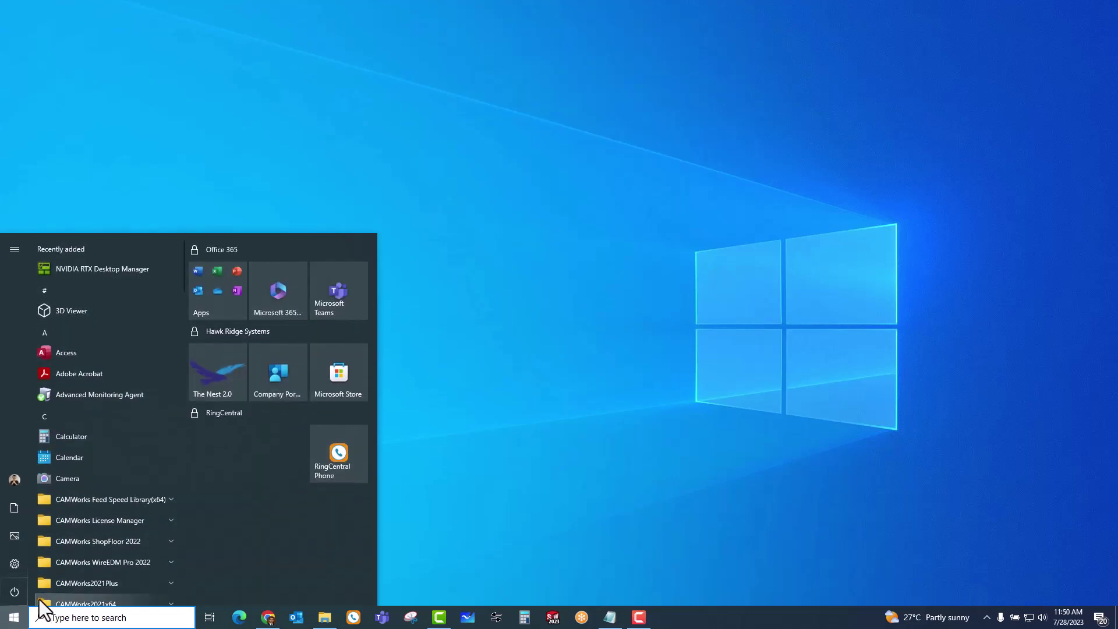
click(116, 520)
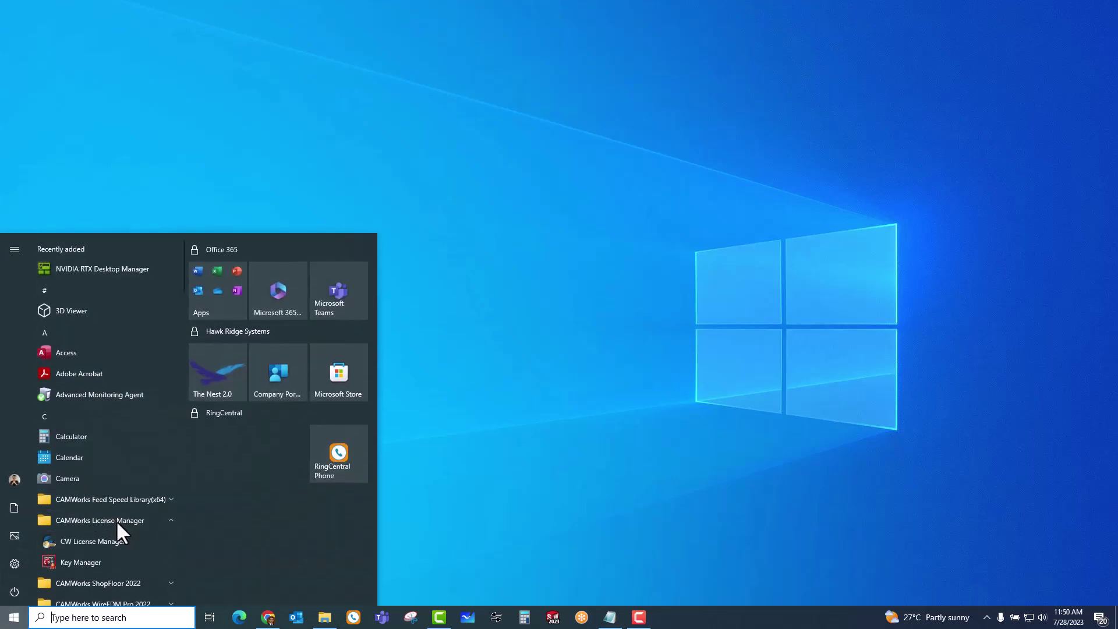
right_click(94, 540)
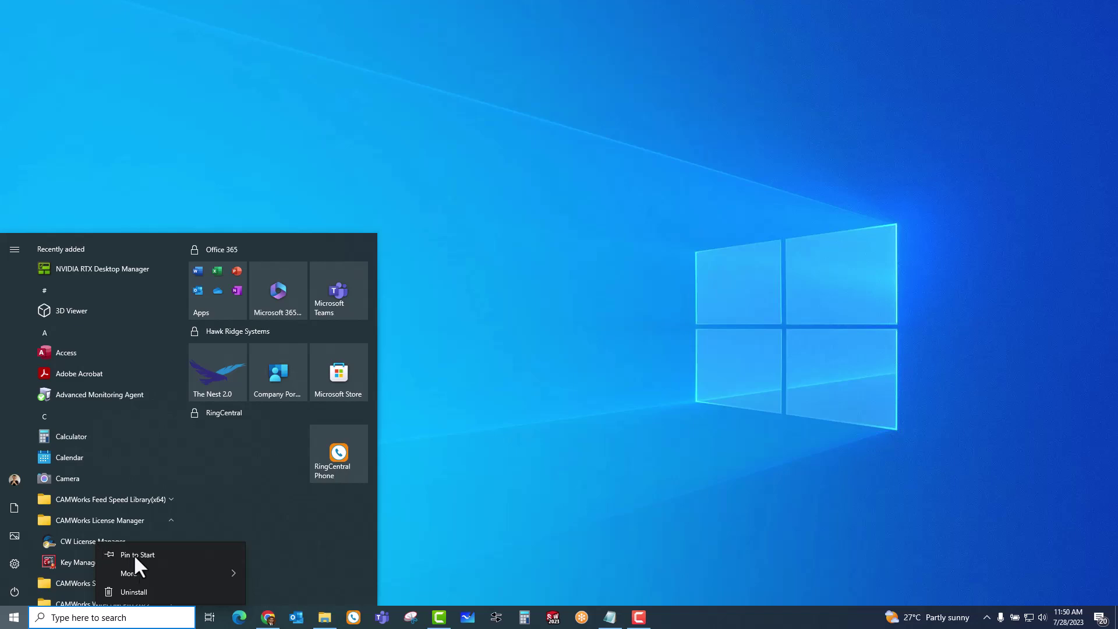
mouse_move(140, 572)
click(314, 551)
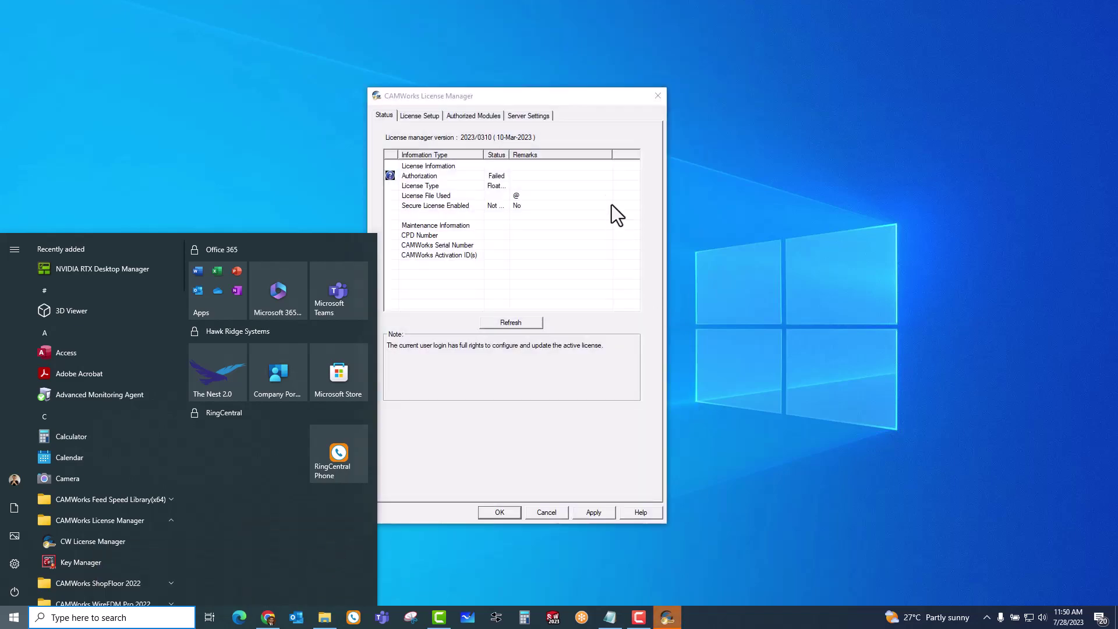
Step: Deactivate all server license products automatically over the Internet, agreeing to the privacy terms and confirming the deactivation
click(526, 115)
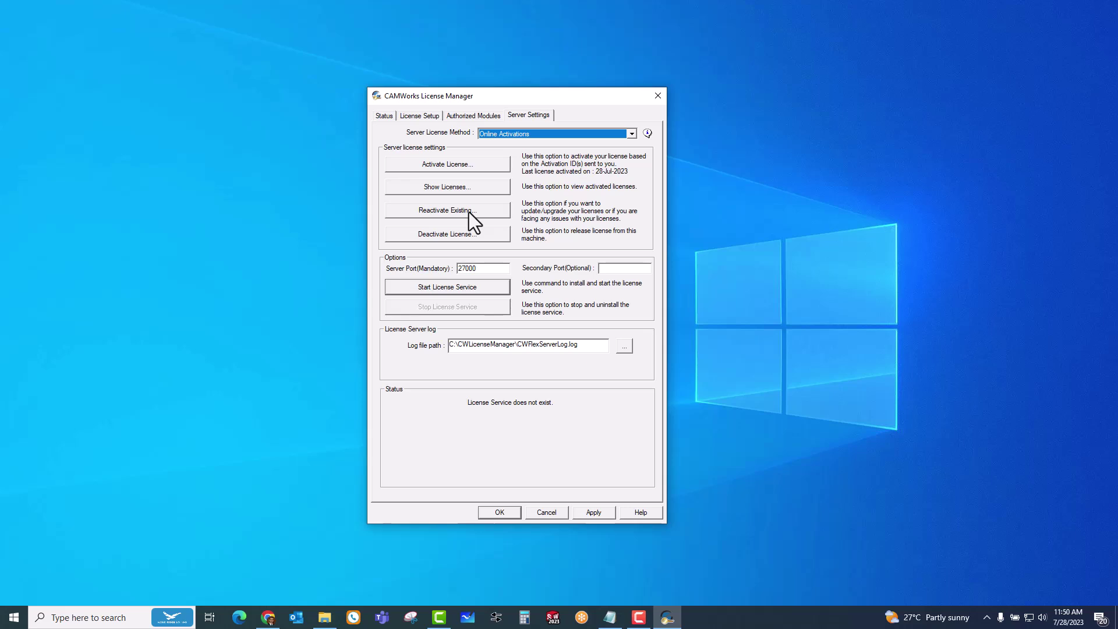
click(471, 233)
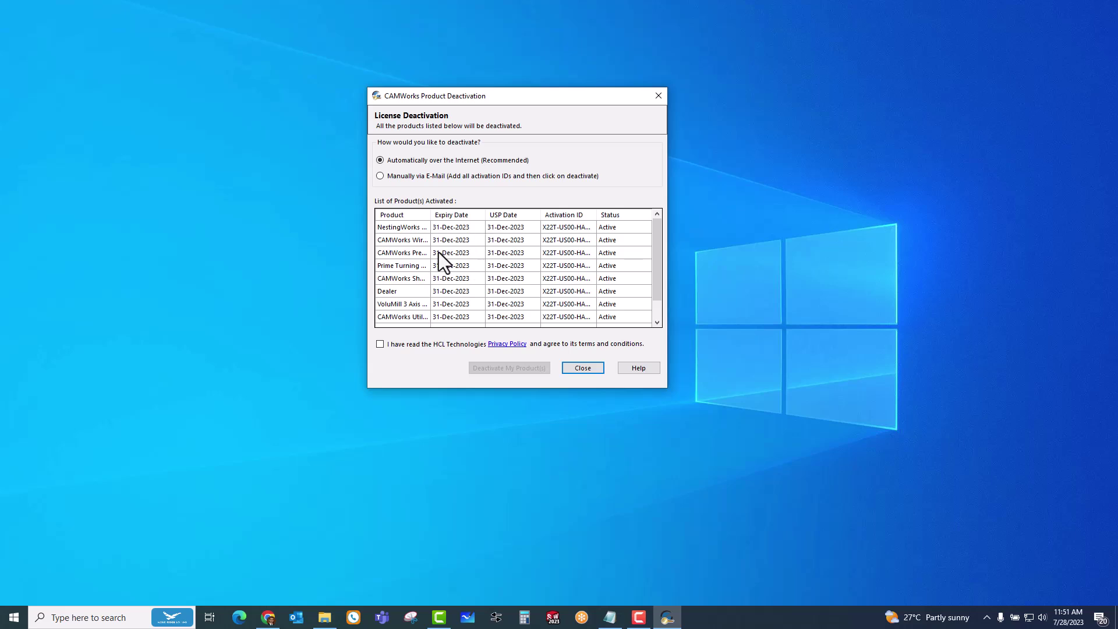
click(380, 344)
click(503, 368)
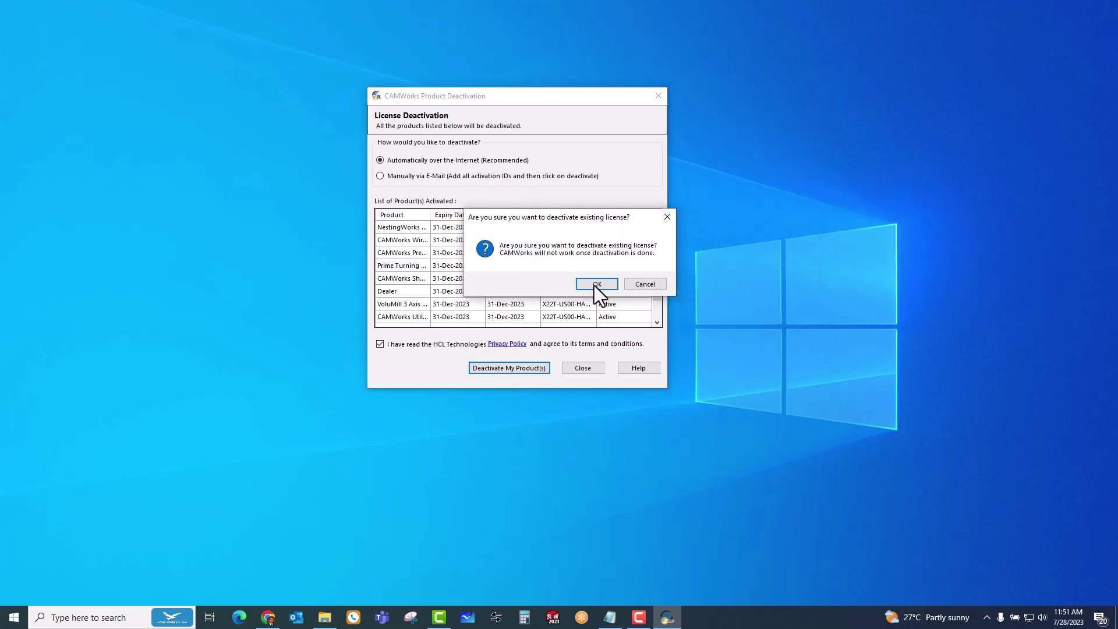
click(595, 285)
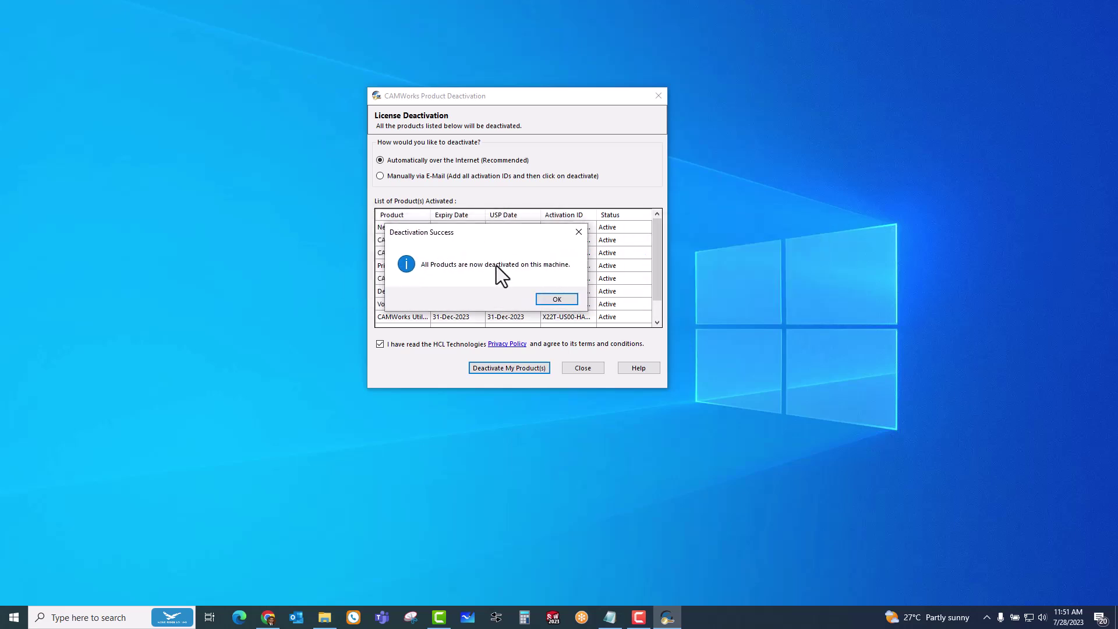
click(550, 300)
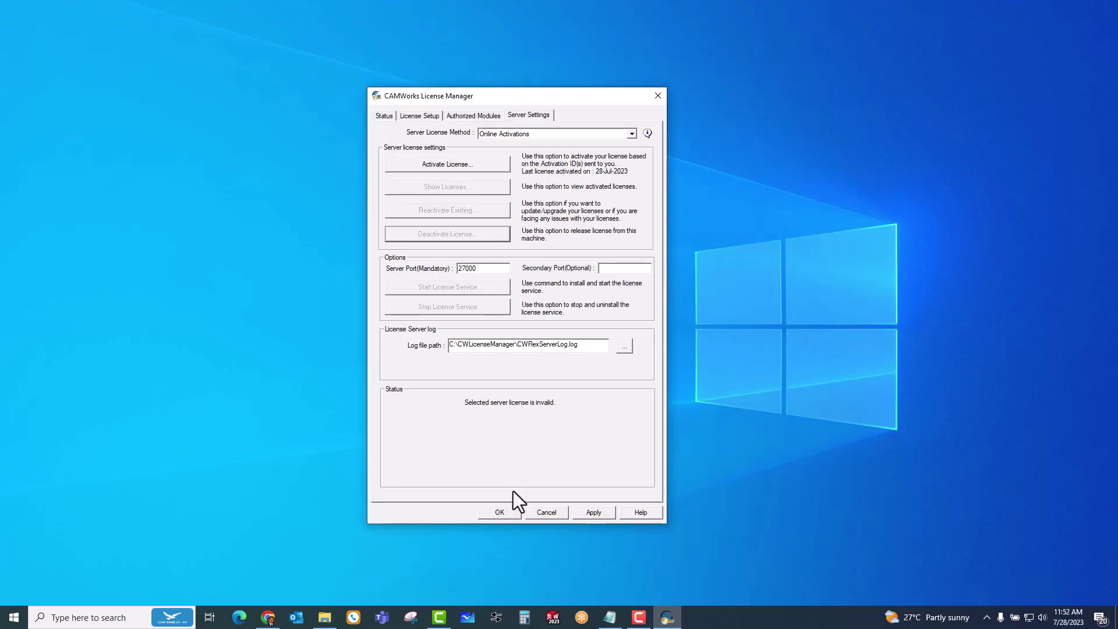